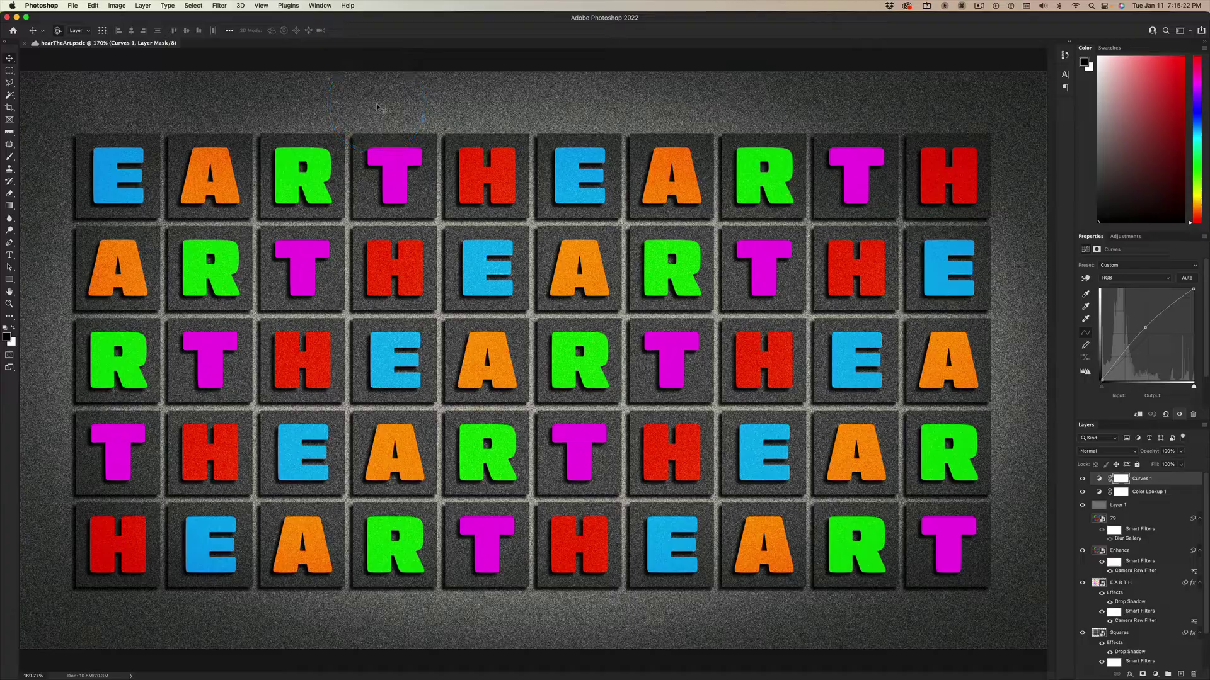
Copy the example file name from the Missions page's Naming Convention section in Chrome
key(super+Tab)
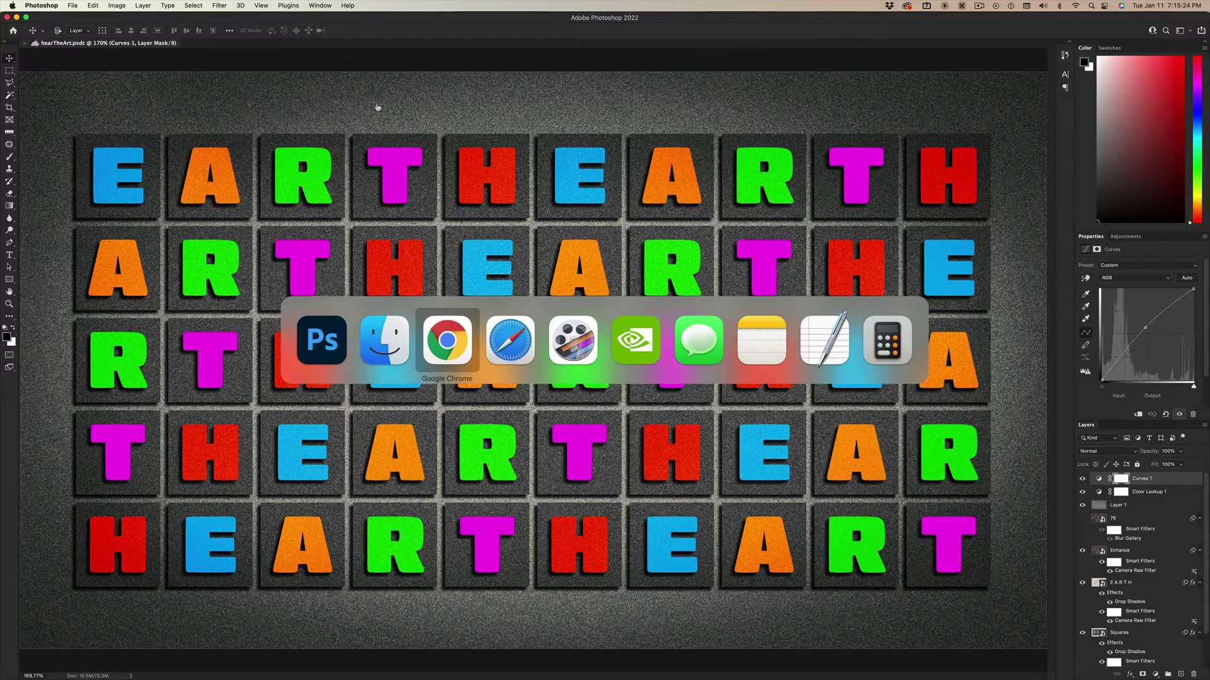
key(super+Tab)
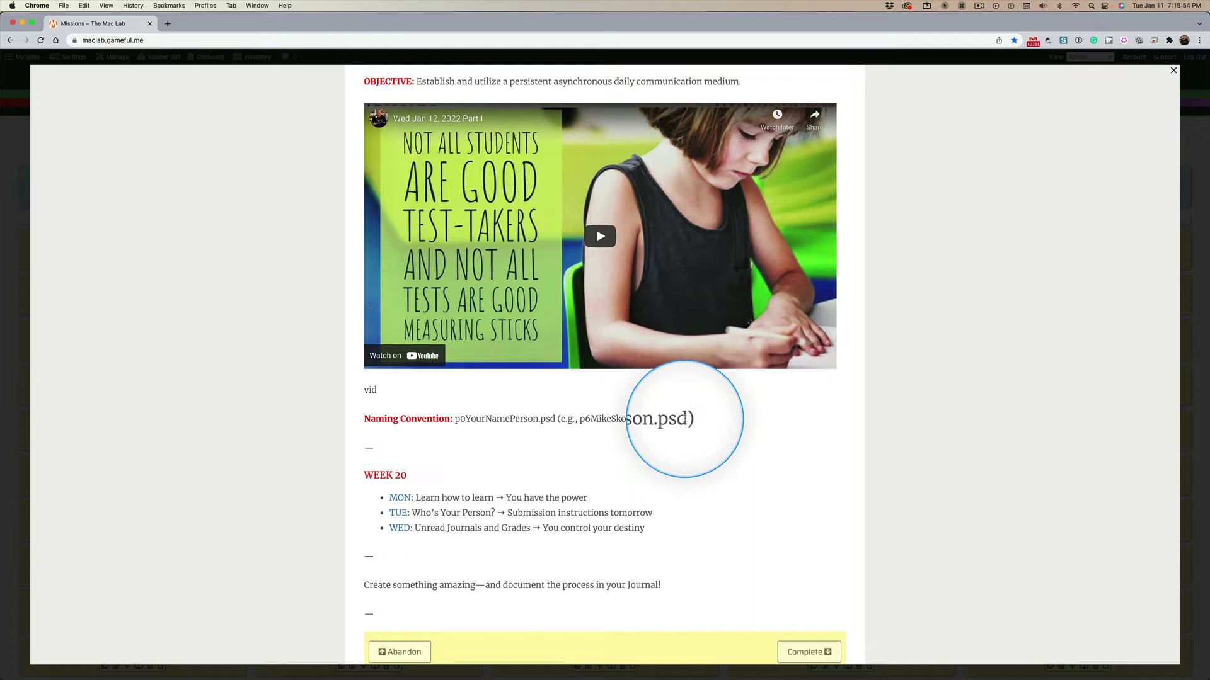
right_click(584, 421)
click(610, 436)
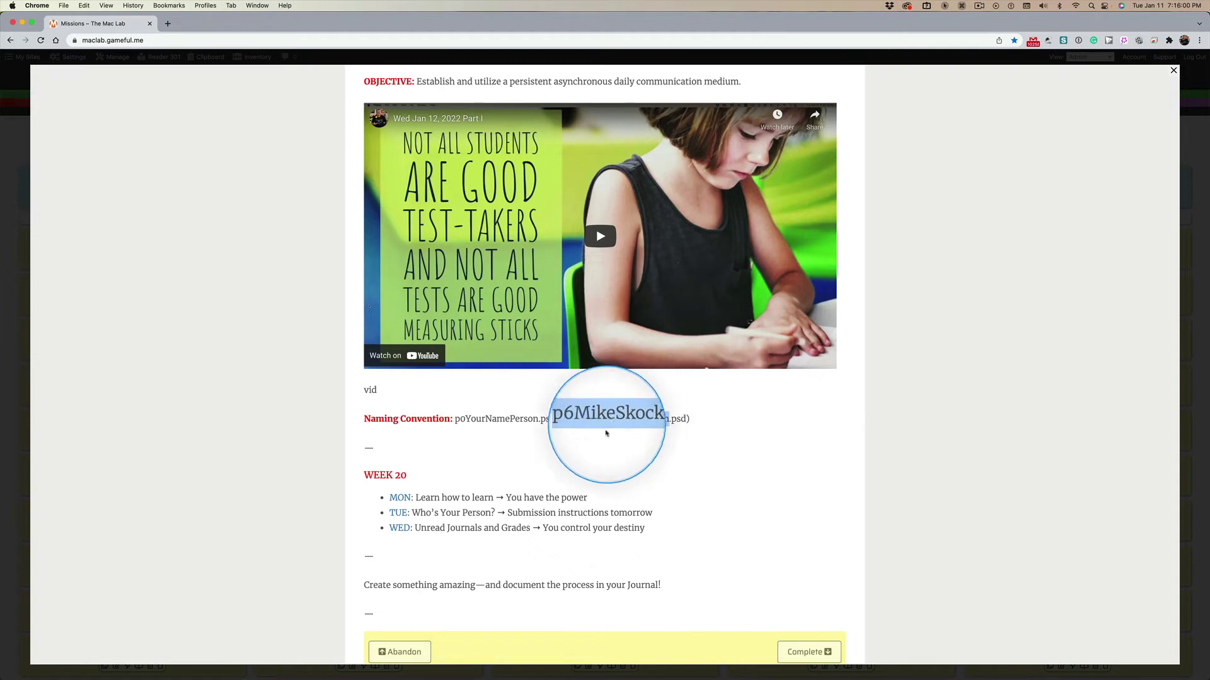
Highlight the example file name again, then return to the hearTheArt poster in Photoshop
click(593, 452)
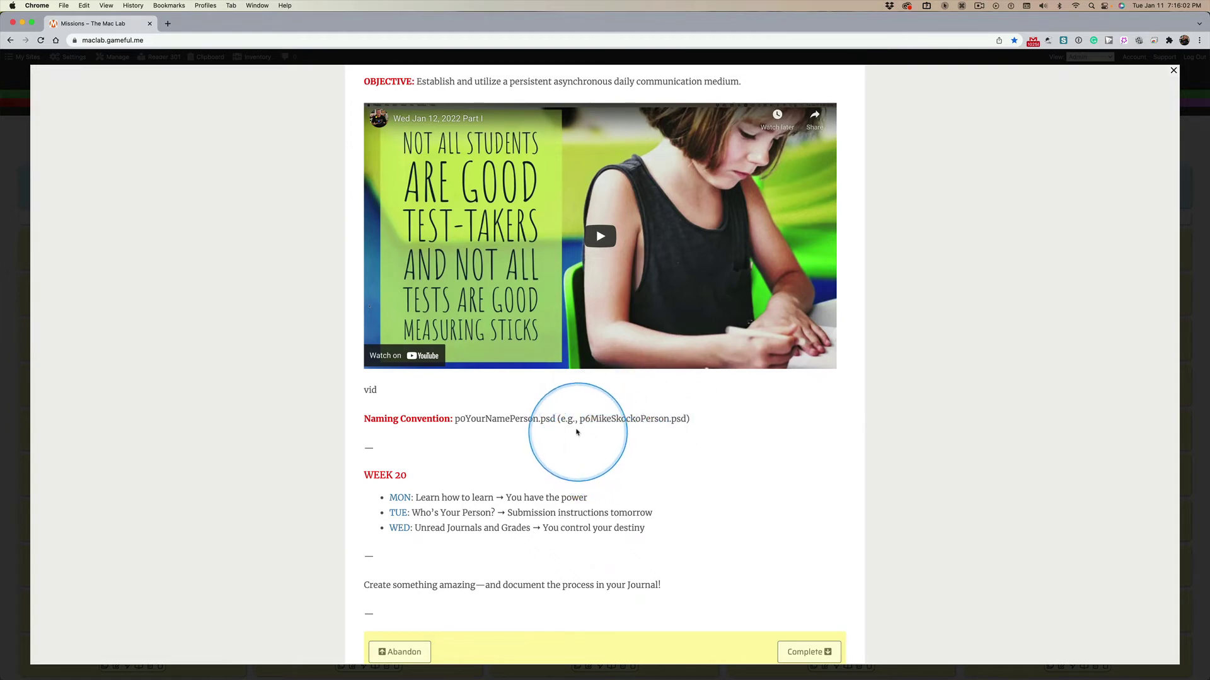
drag(579, 420, 670, 421)
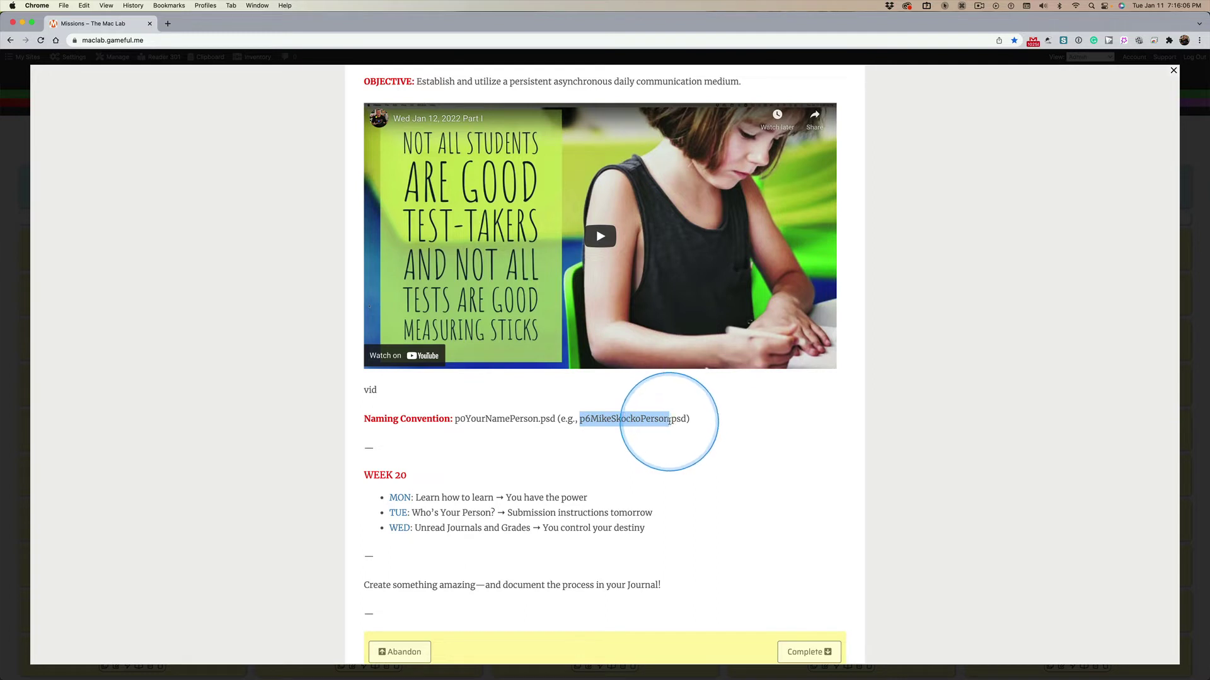
key(Tab)
key(super+Tab)
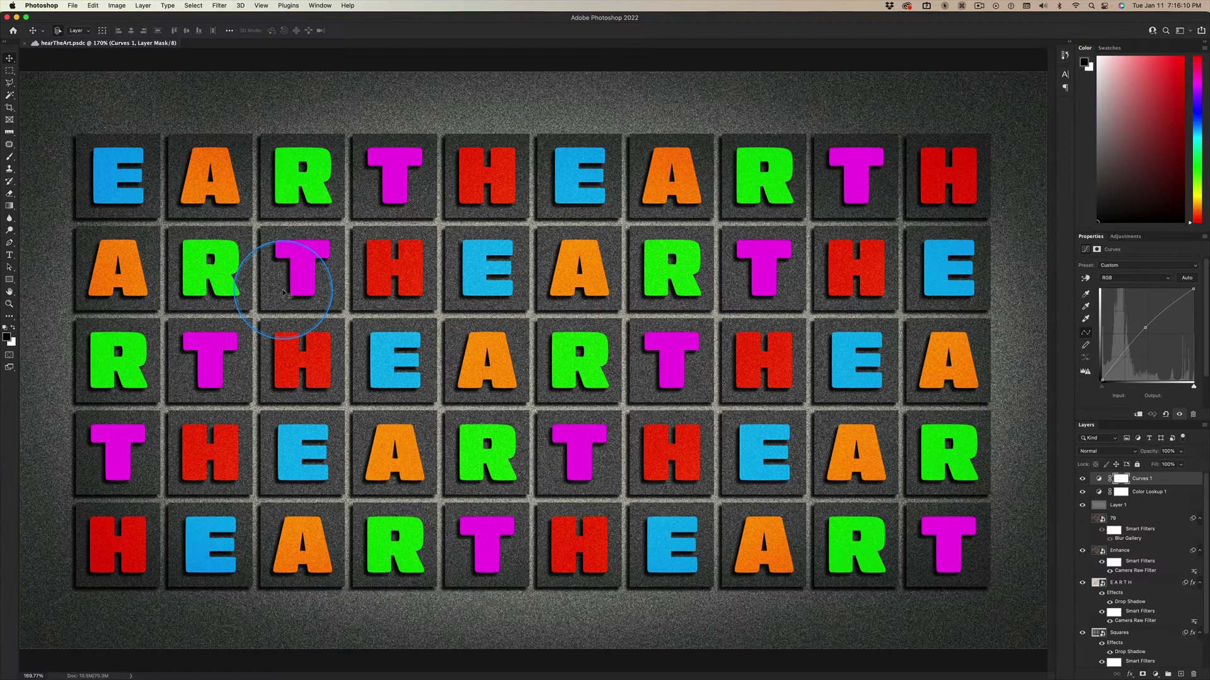
Target the Curves 1 adjustment layer and add a new empty layer above it
click(1158, 480)
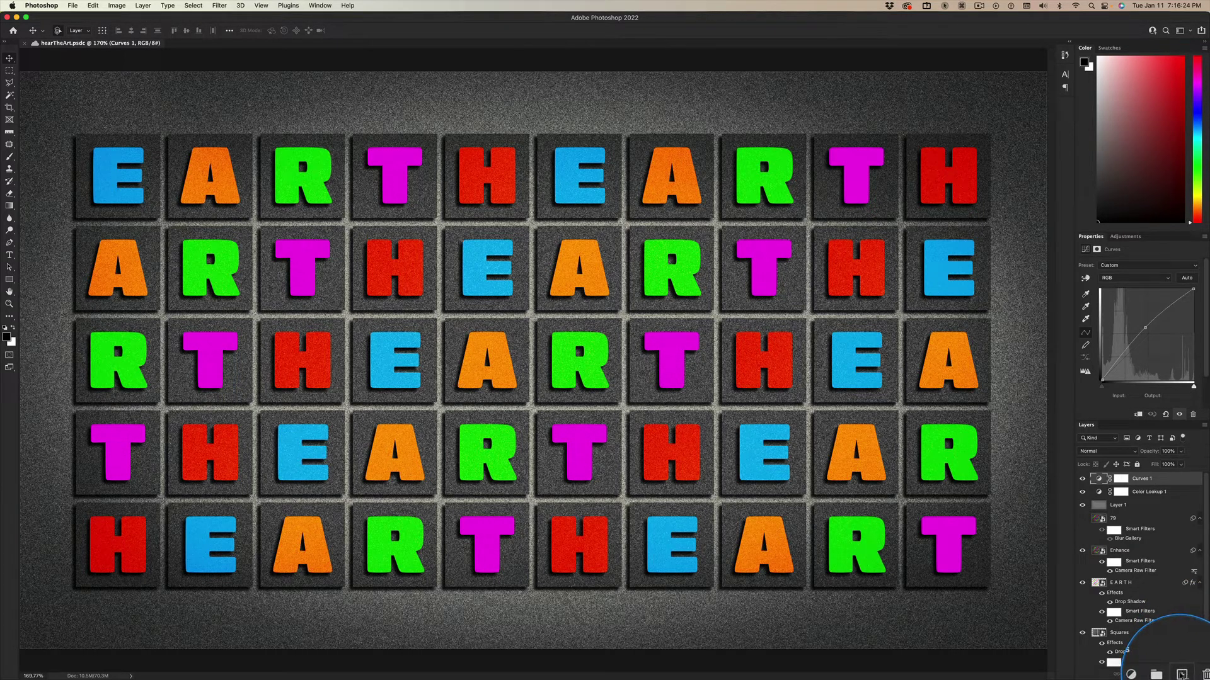
click(1182, 672)
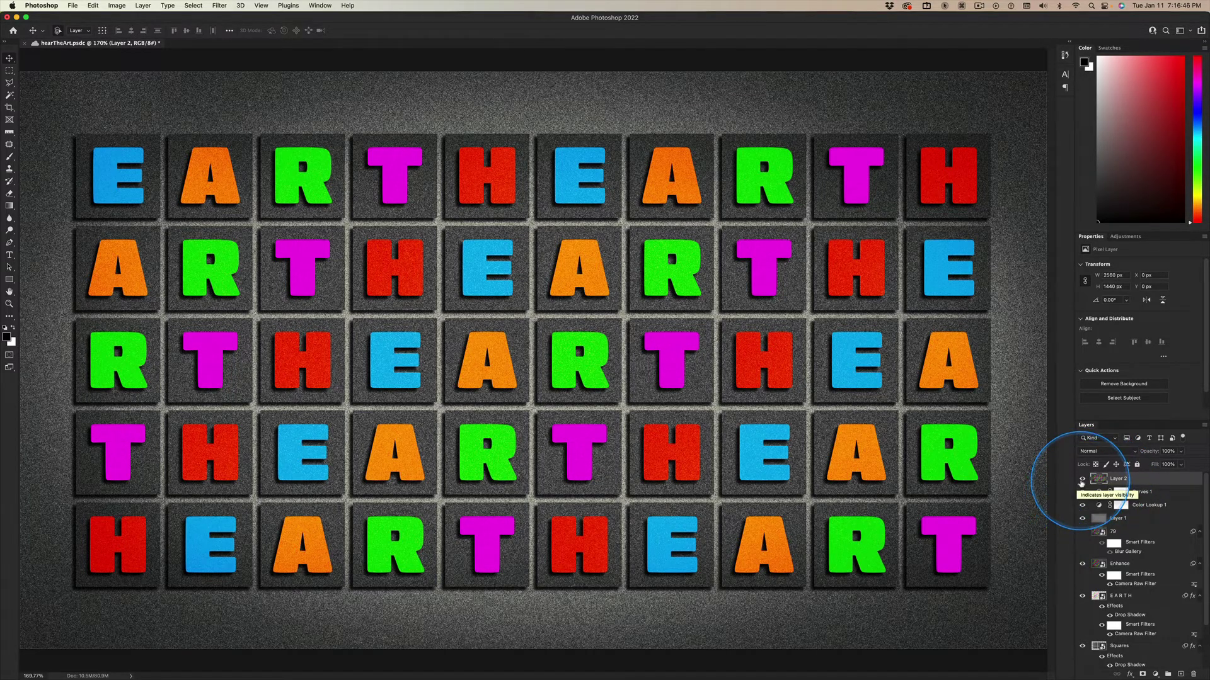
Solo Layer 2 to check it holds the whole poster, then restore all layers' visibility
alt+click(1082, 480)
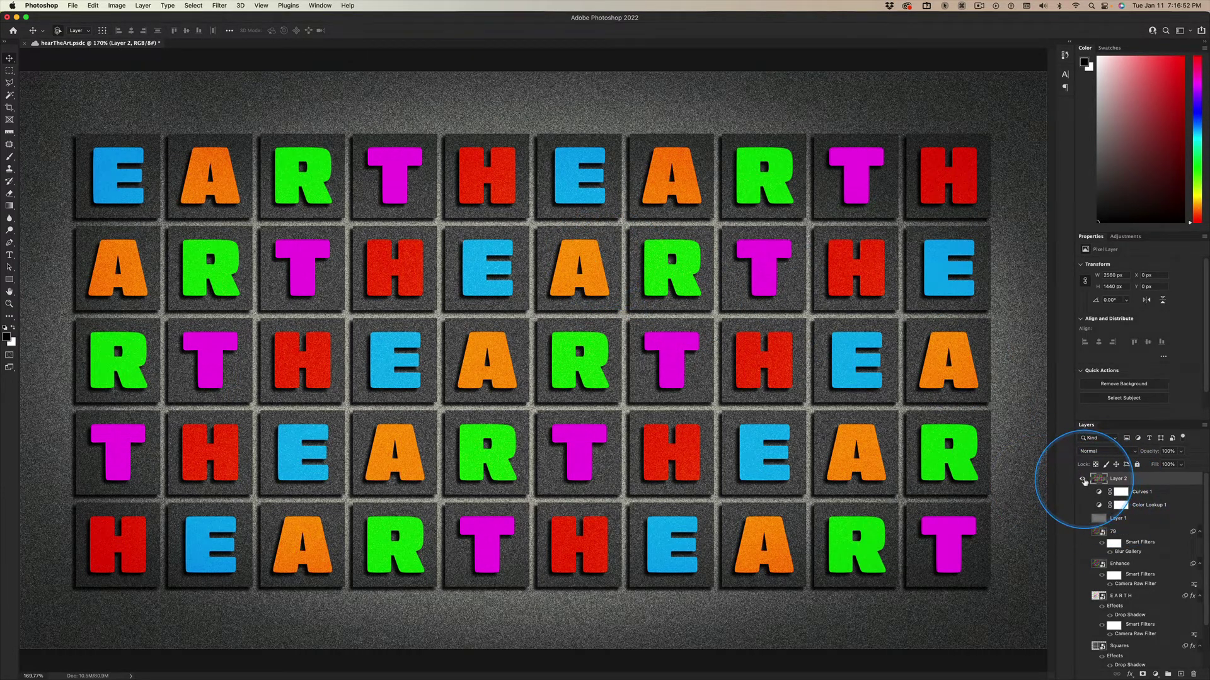
alt+click(1082, 480)
click(1082, 480)
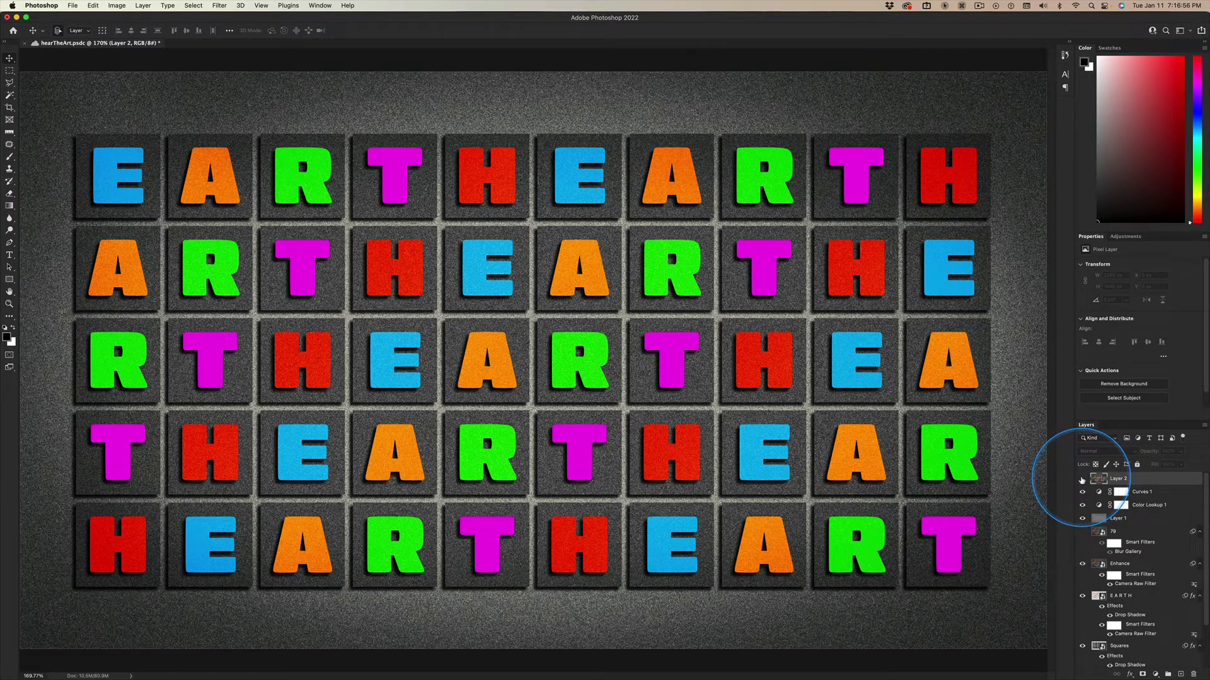
click(1082, 479)
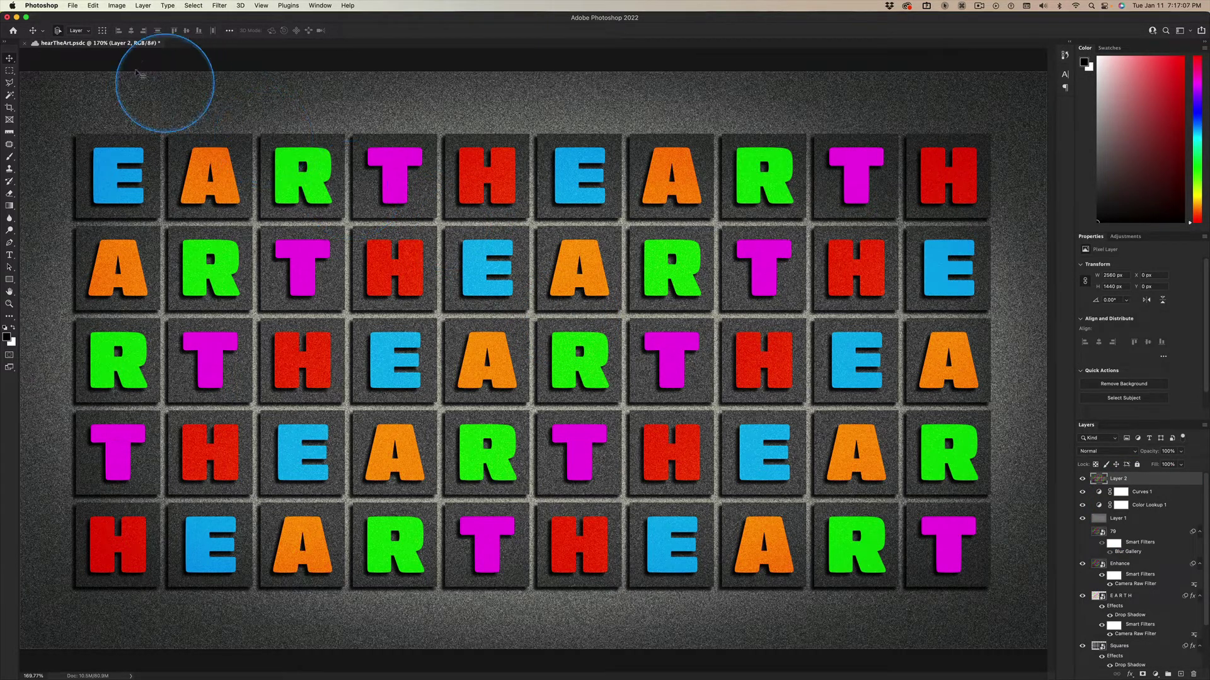
Start a Save As for the poster, choosing to save on this computer instead of the cloud
click(72, 7)
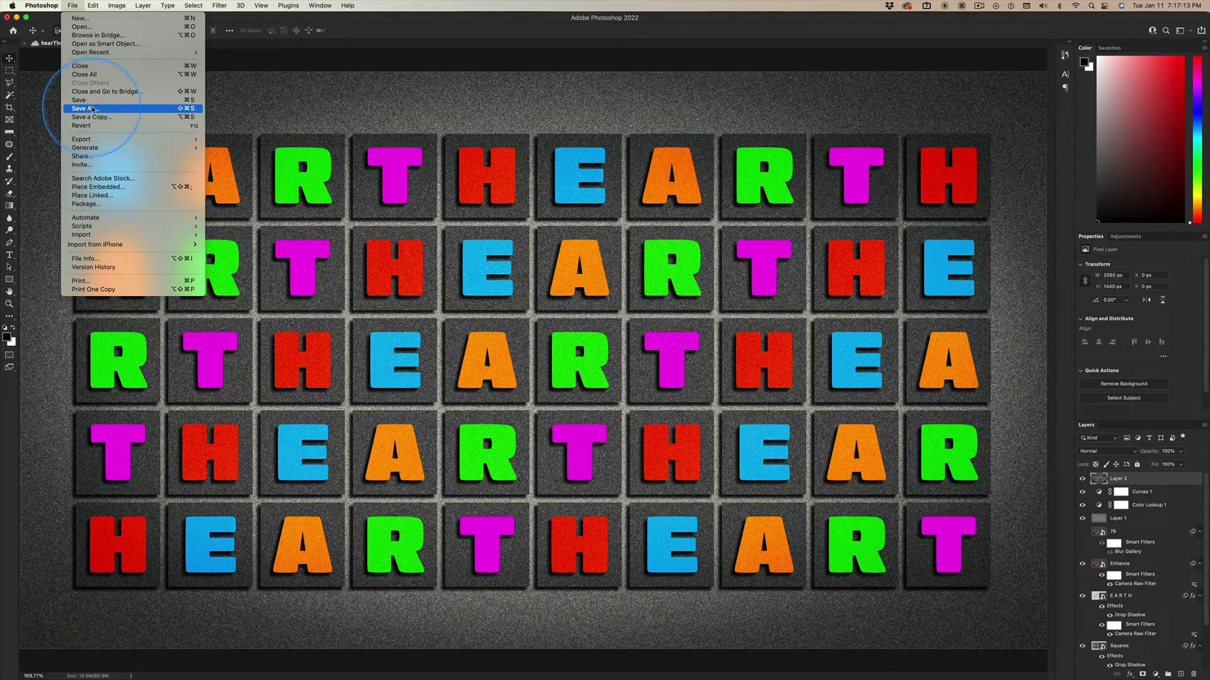
click(463, 80)
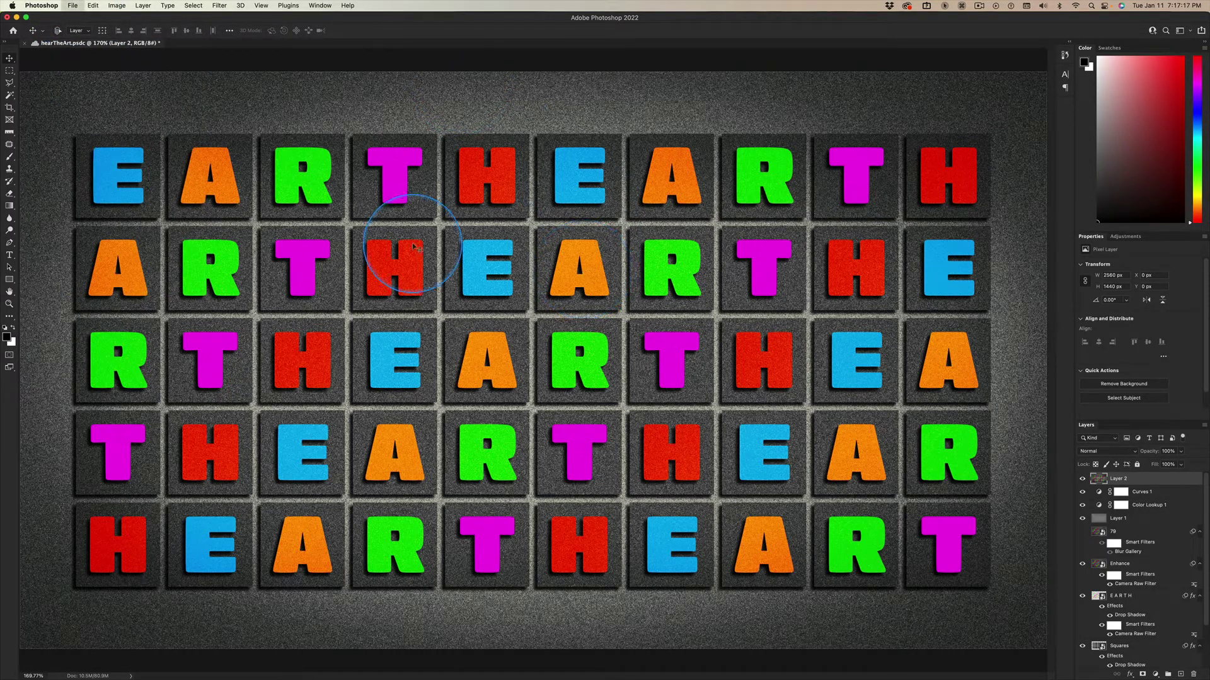
click(433, 223)
click(459, 104)
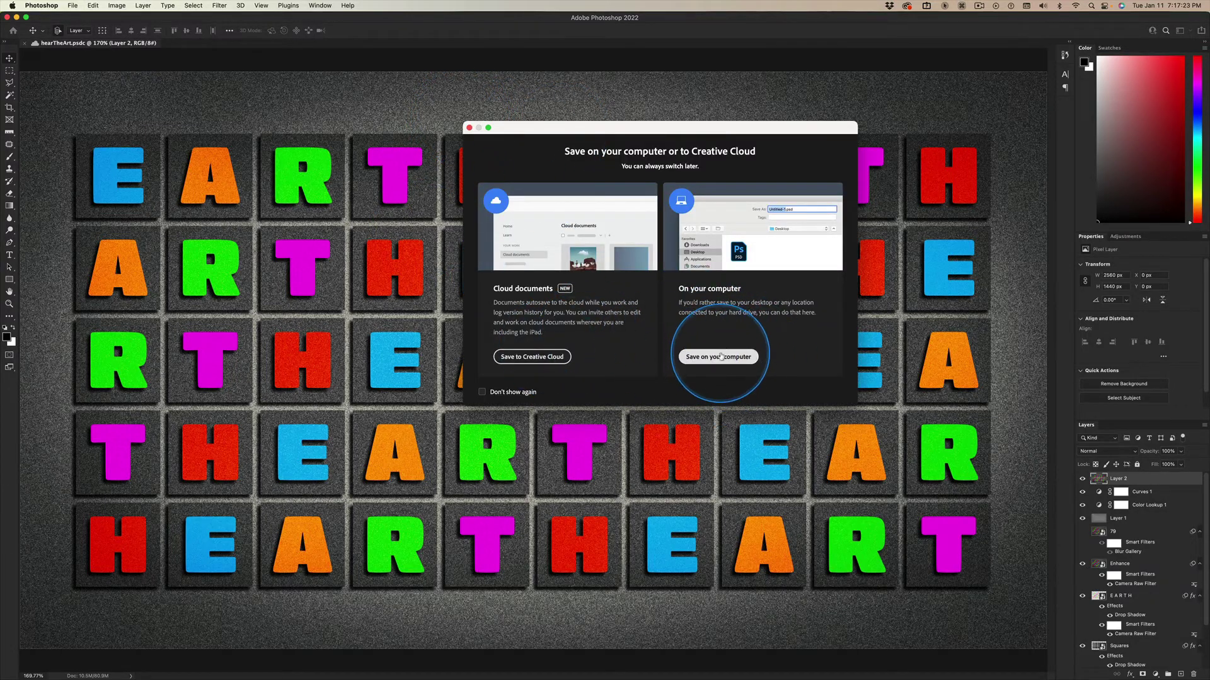
click(719, 356)
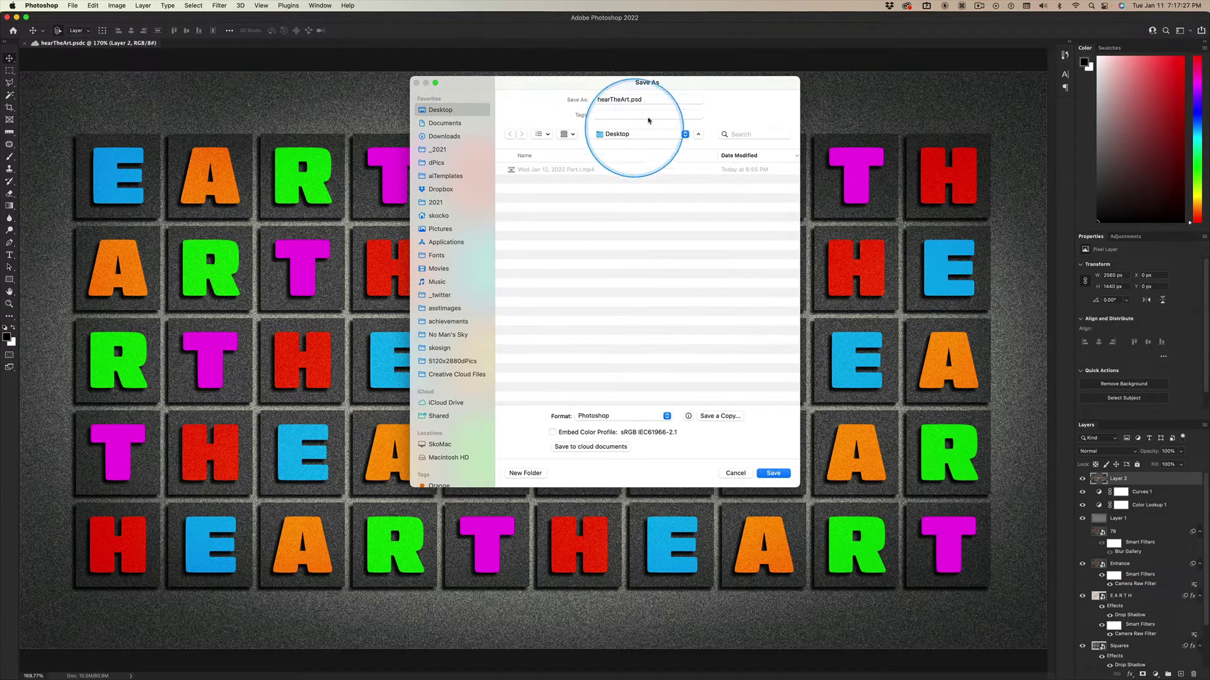
Name the file p6MikeSkockoPerson.psd by pasting the copied name and fixing the extension
double_click(630, 101)
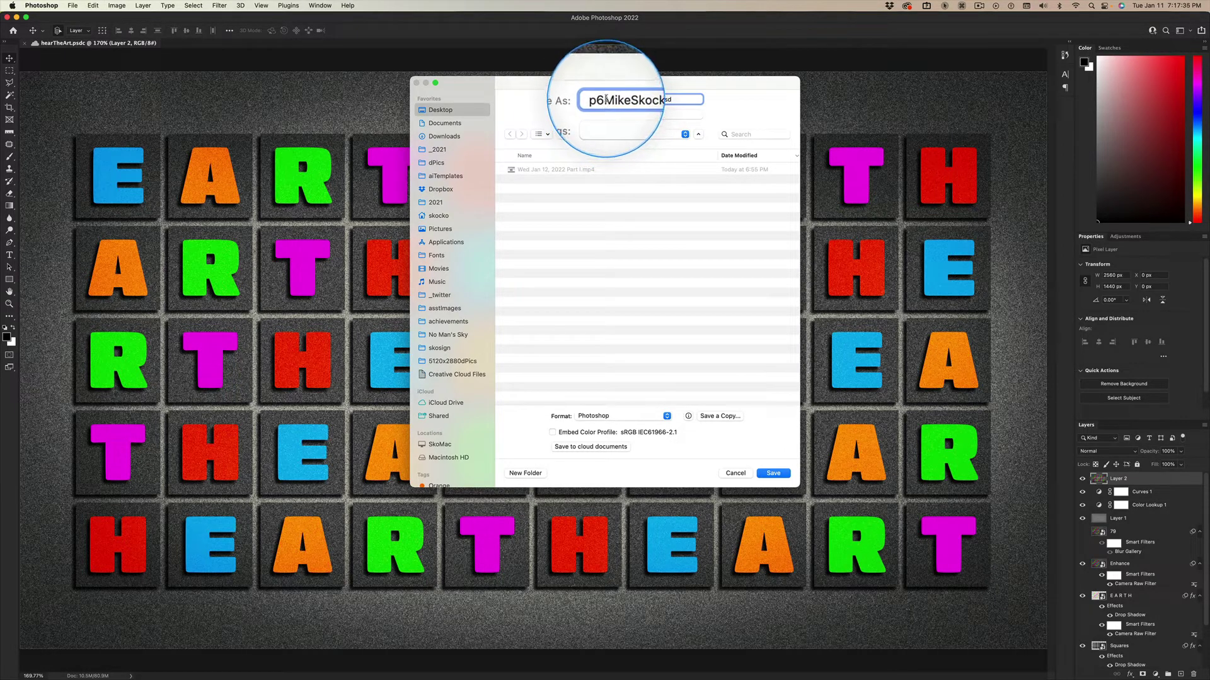
right_click(605, 99)
click(587, 134)
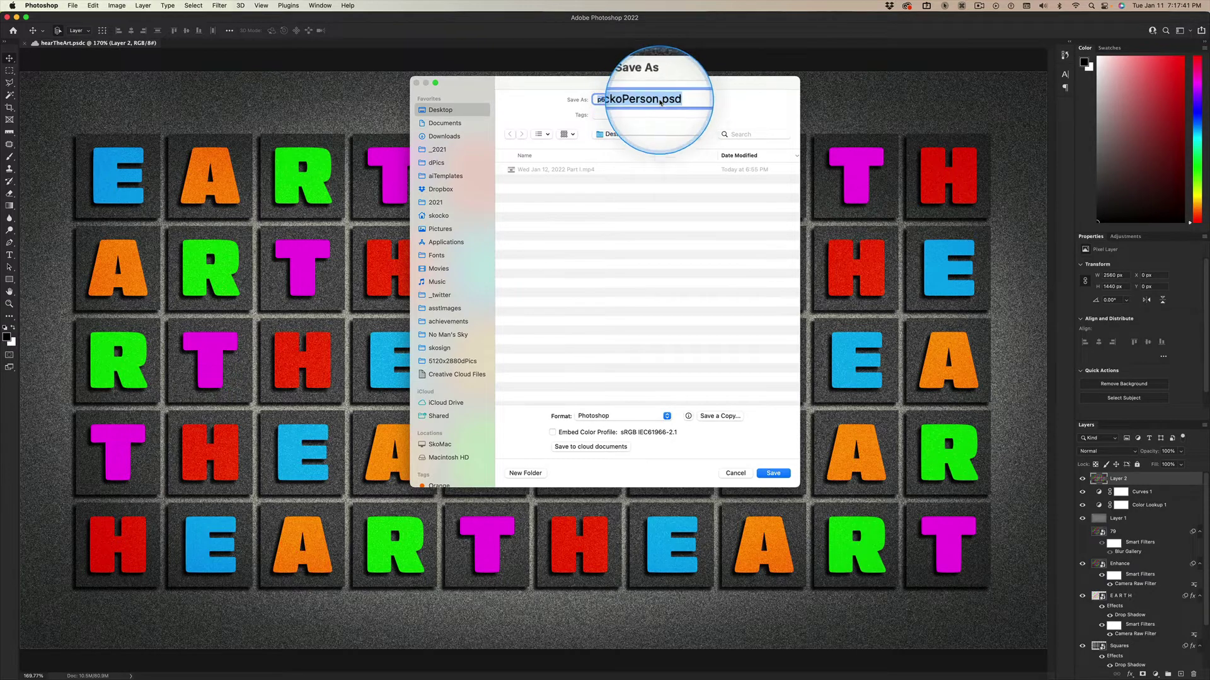
right_click(659, 100)
key(Escape)
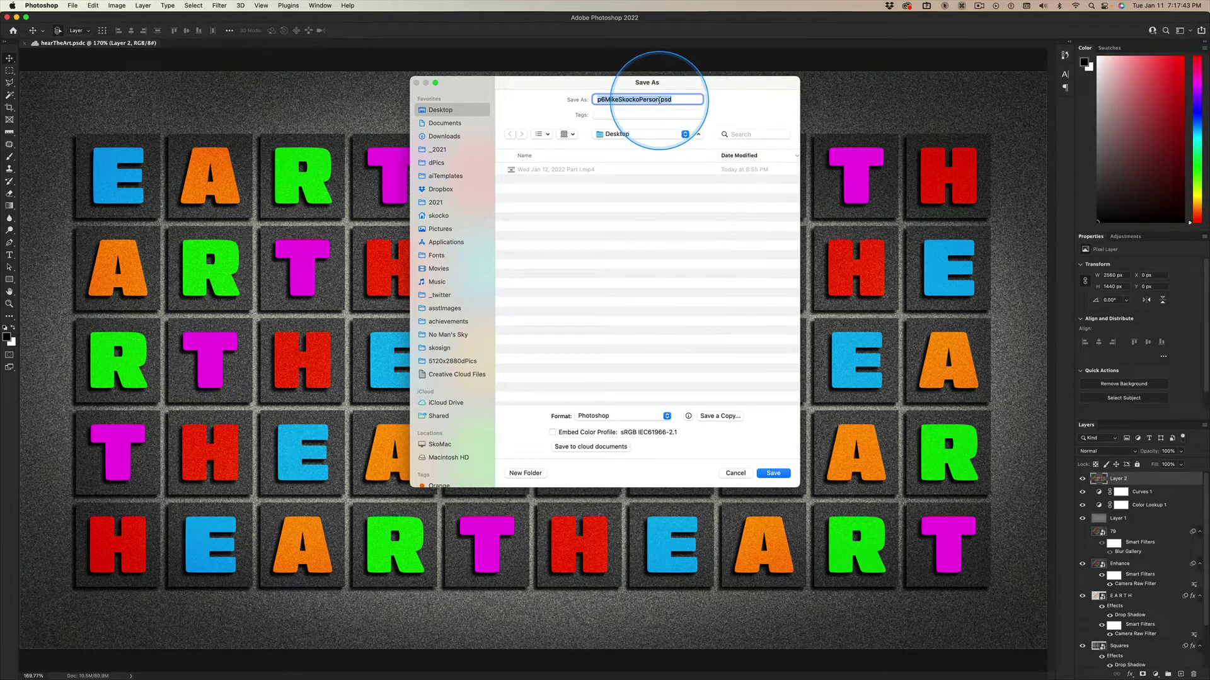
click(659, 101)
double_click(662, 100)
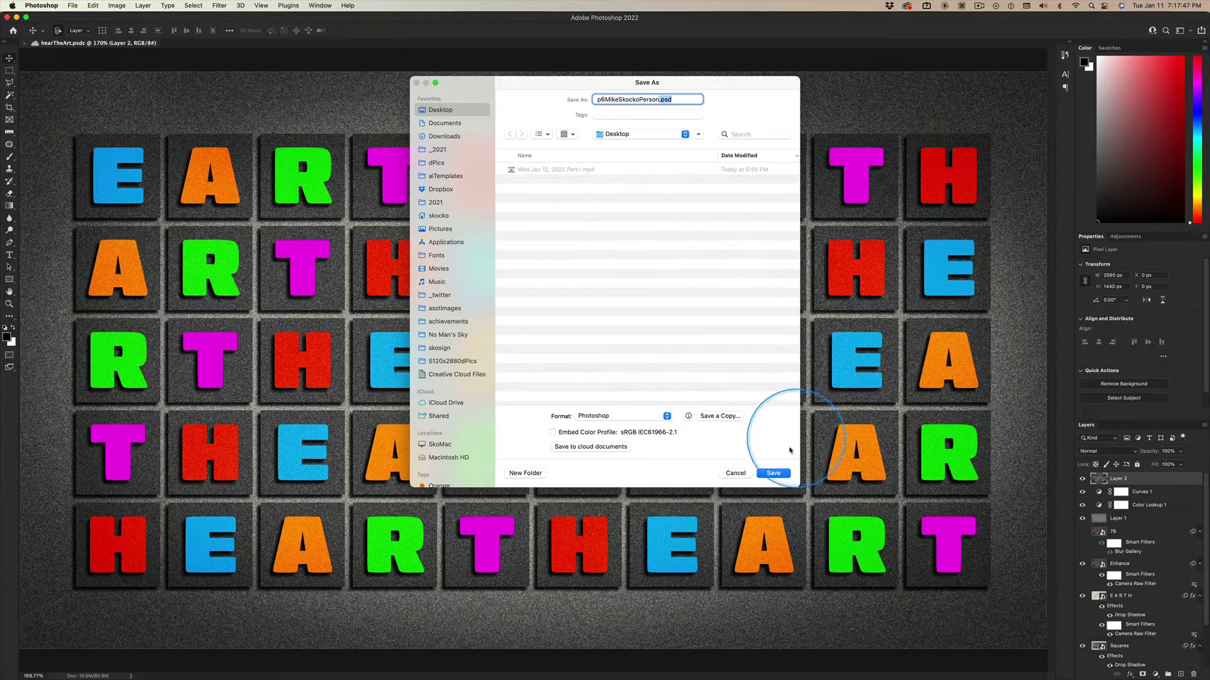
key(Return)
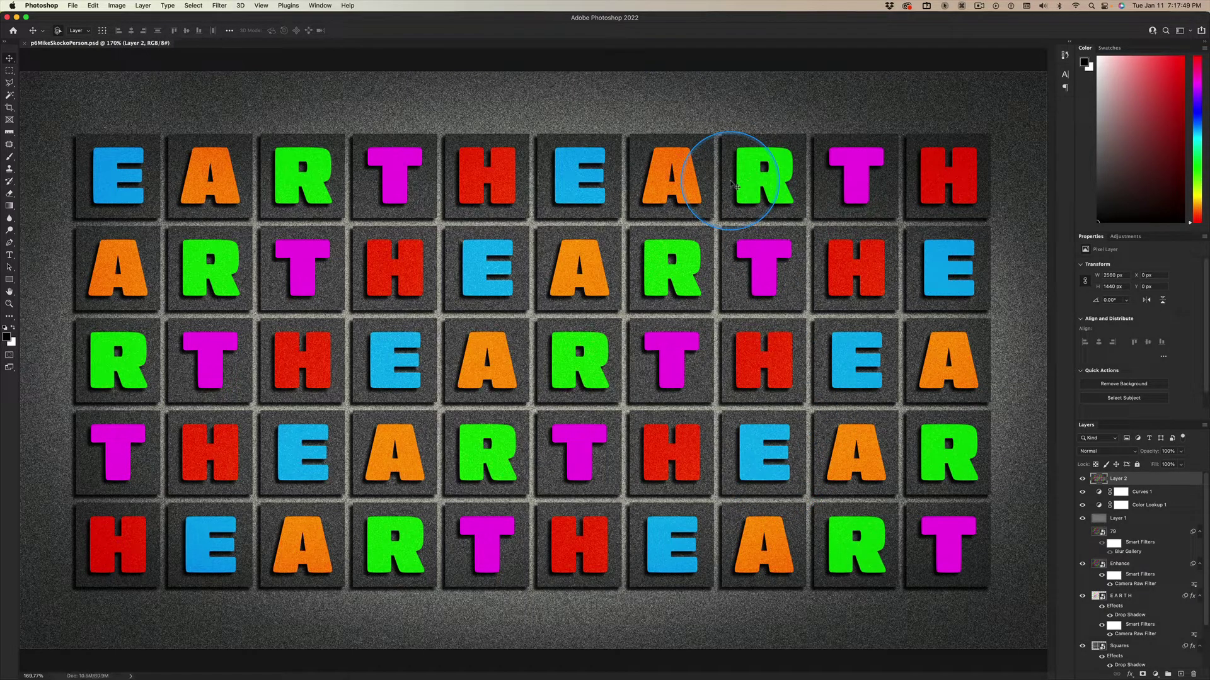